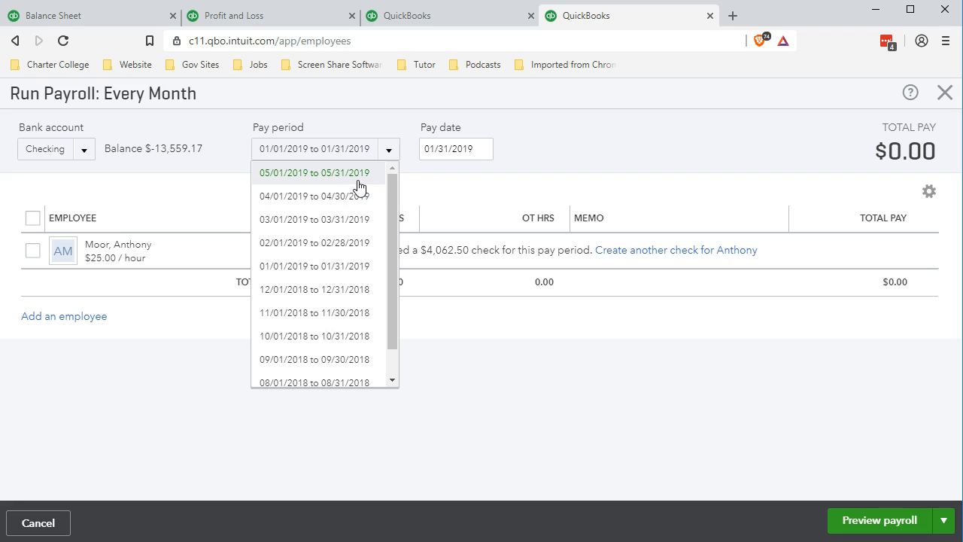
# Step: Set the payroll's pay period to 05/01/2019 to 05/31/2019
pyautogui.moveTo(392, 190)
pyautogui.mouseDown()
pyautogui.moveTo(396, 238)
pyautogui.moveTo(388, 186)
pyautogui.mouseUp()
pyautogui.click(354, 173)
pyautogui.click(306, 174)
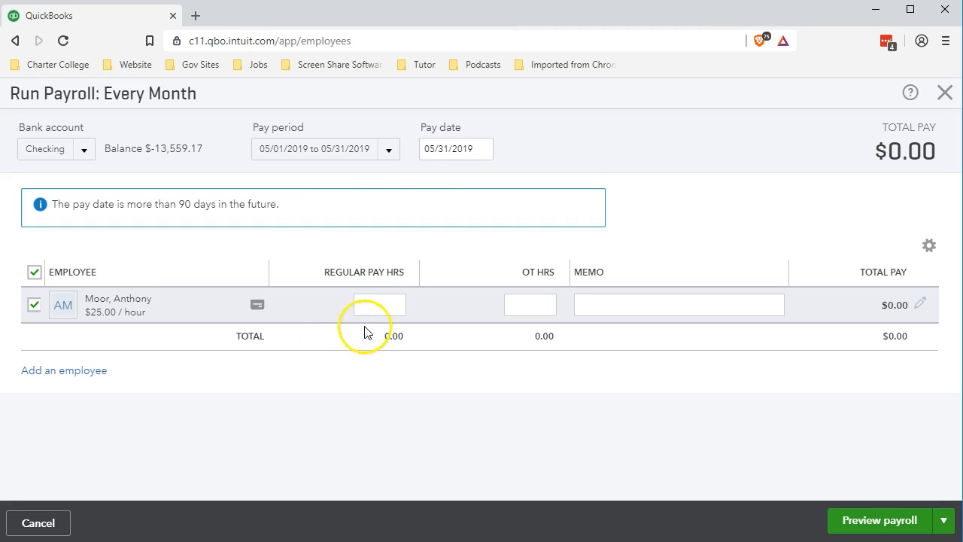
# Step: Enter 161.00 regular pay hours and 1.00 overtime hour for the employee
pyautogui.click(369, 304)
pyautogui.click(377, 337)
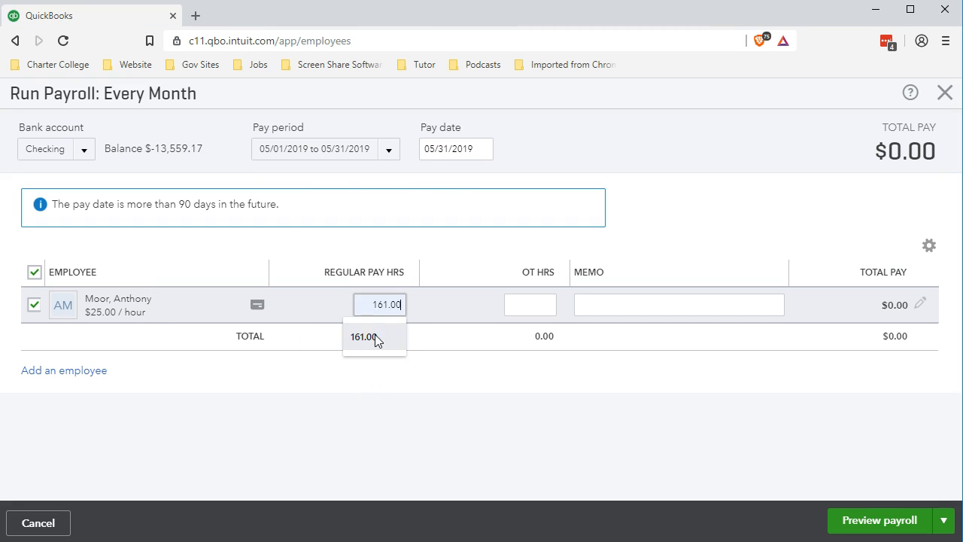
pyautogui.click(540, 304)
pyautogui.click(535, 338)
pyautogui.click(498, 397)
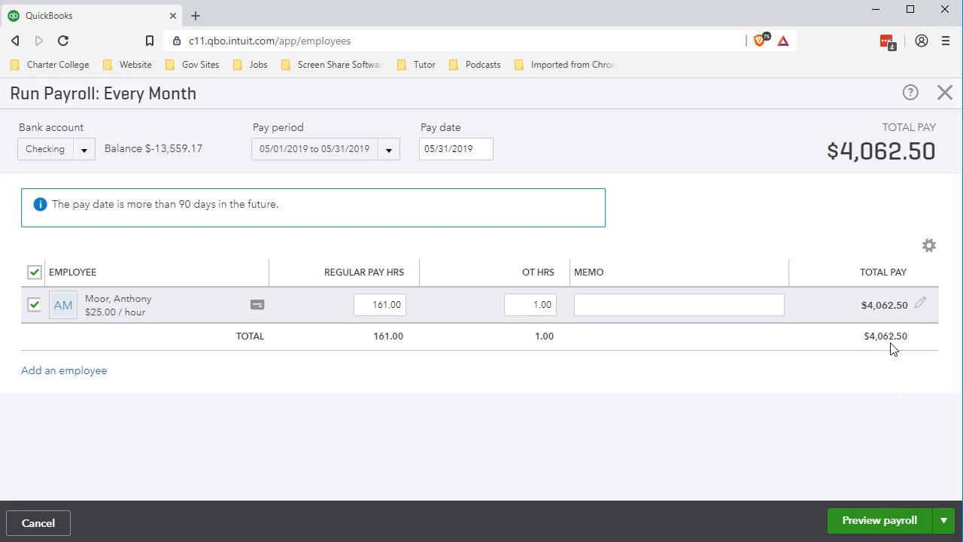
# Step: Open the employee's paycheck details and expand the employee taxes to review the withholdings against total pay
pyautogui.click(919, 305)
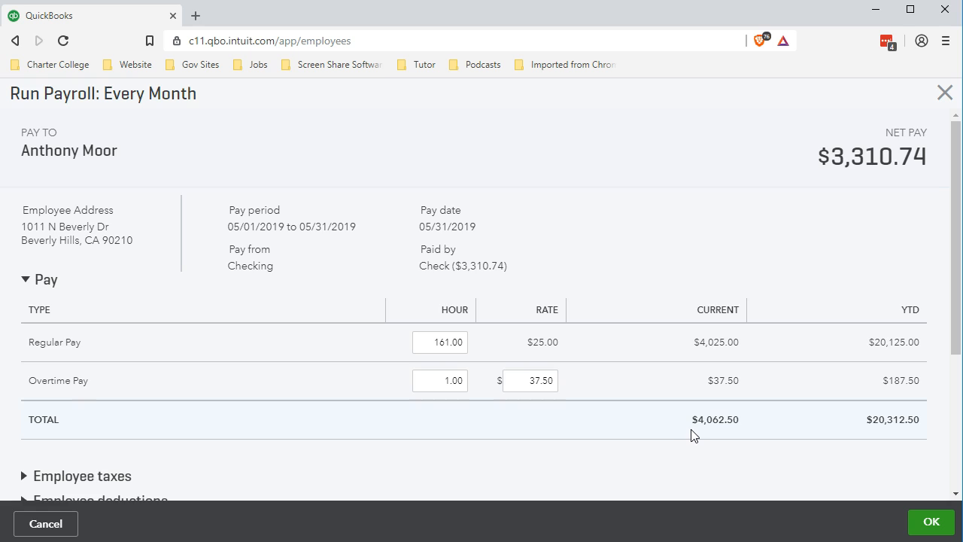
pyautogui.scroll(-3, 693, 435)
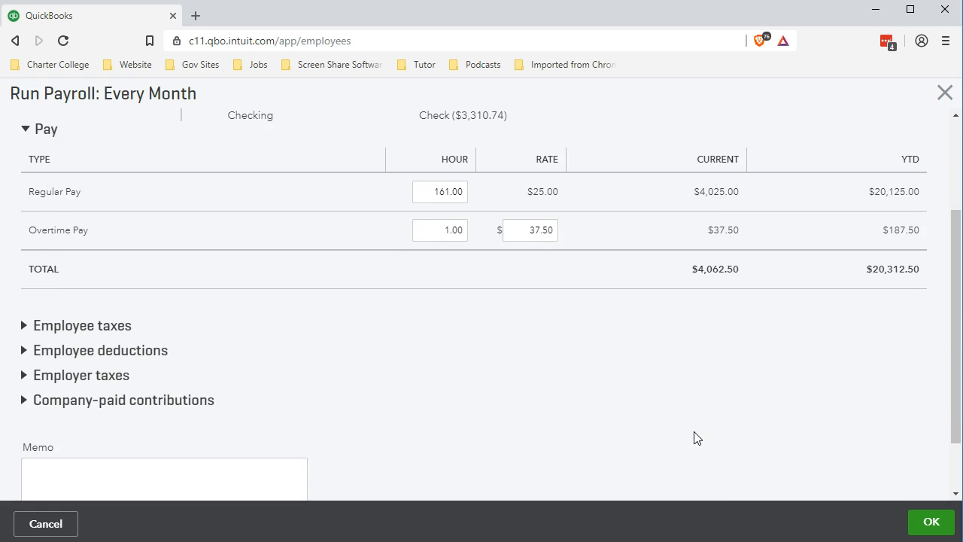
pyautogui.click(25, 327)
pyautogui.scroll(-3, 25, 328)
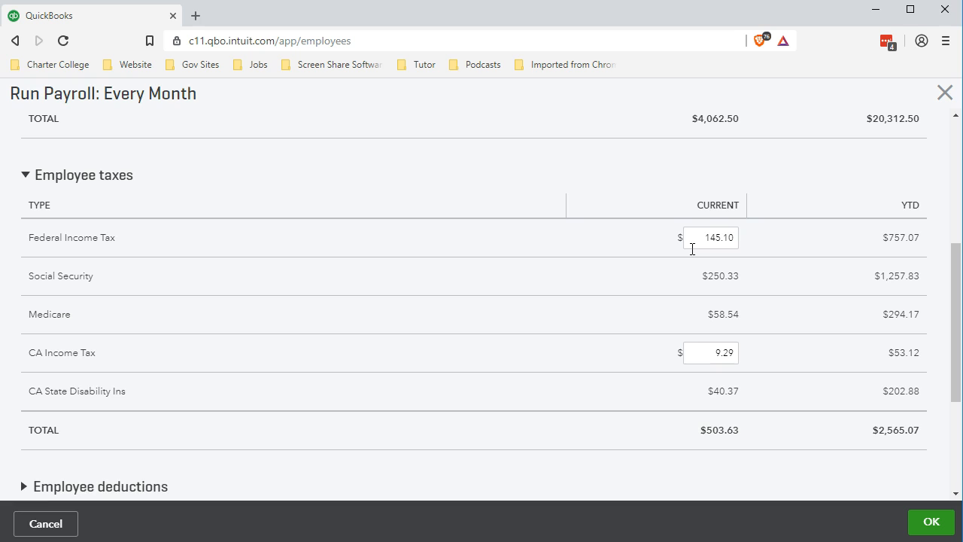
pyautogui.click(587, 324)
pyautogui.scroll(1, 586, 328)
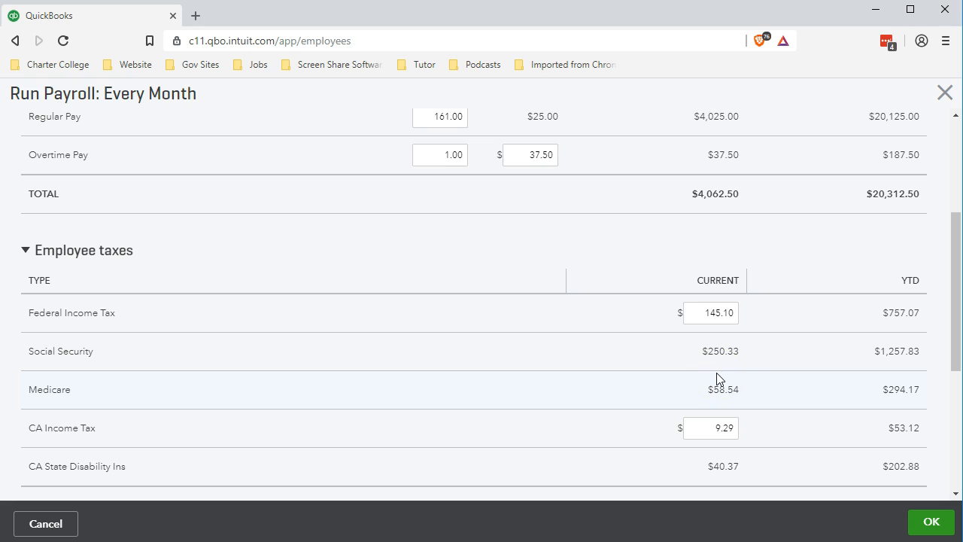
# Step: Switch to Calculator and compute Social Security tax on the full gross pay as 4062.5 × 0.062
pyautogui.press('XF86Calculator')
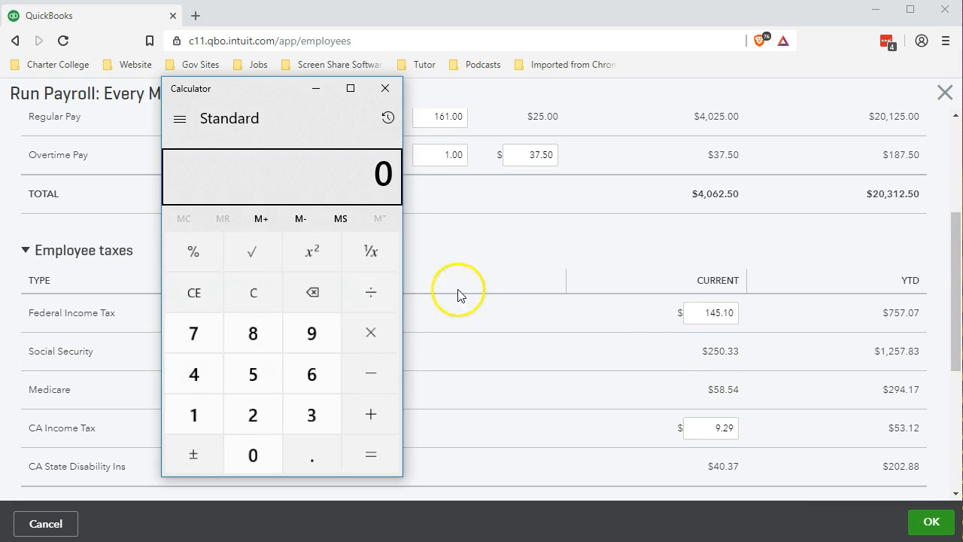
pyautogui.click(254, 294)
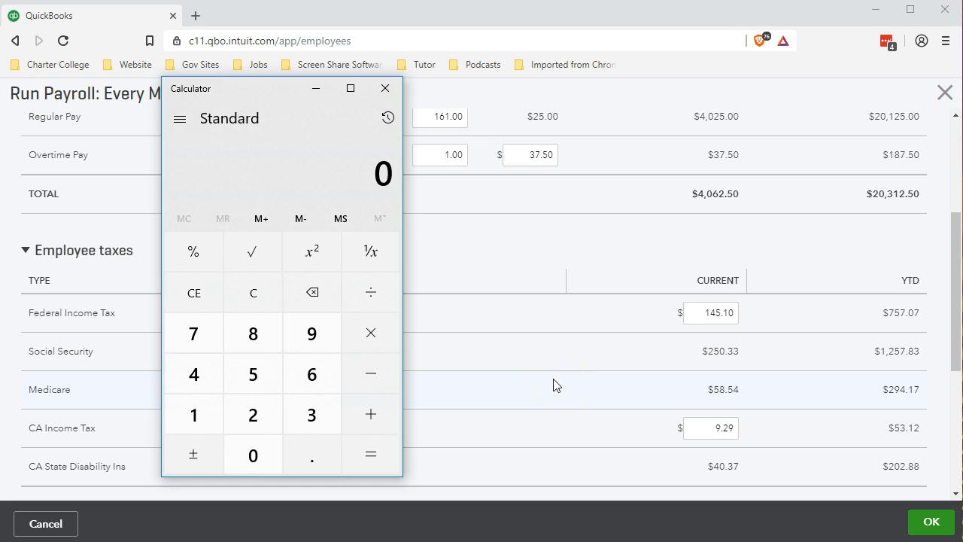
pyautogui.write('4062.5')
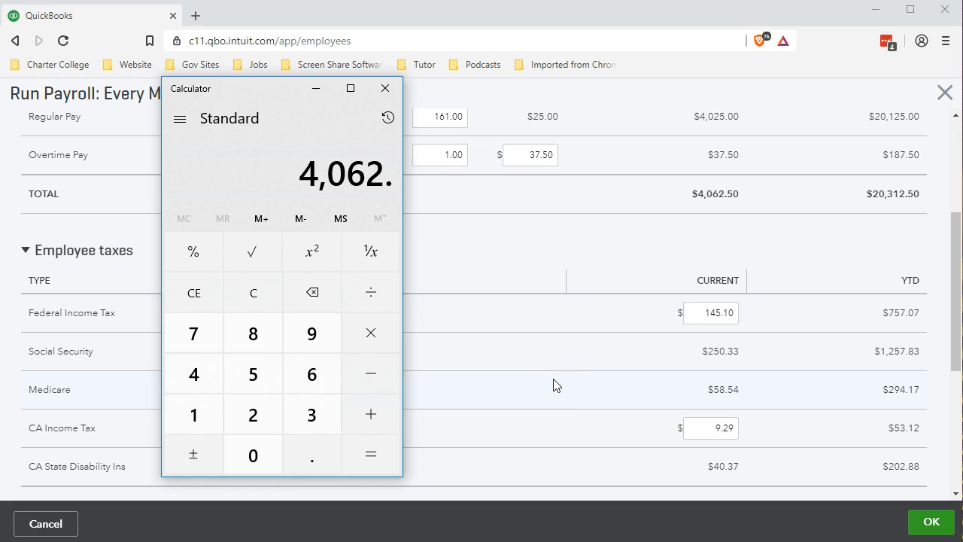
pyautogui.write('*0.062')
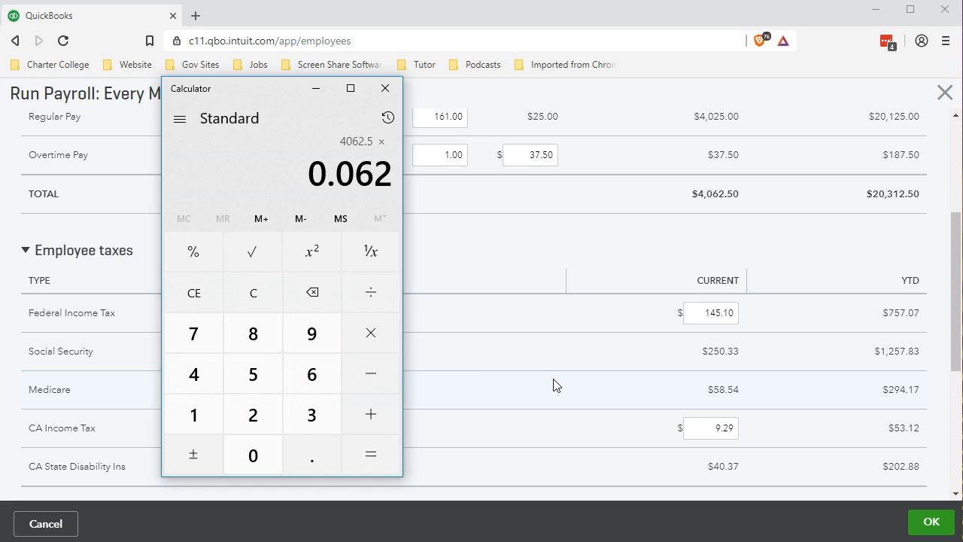
pyautogui.press('Return')
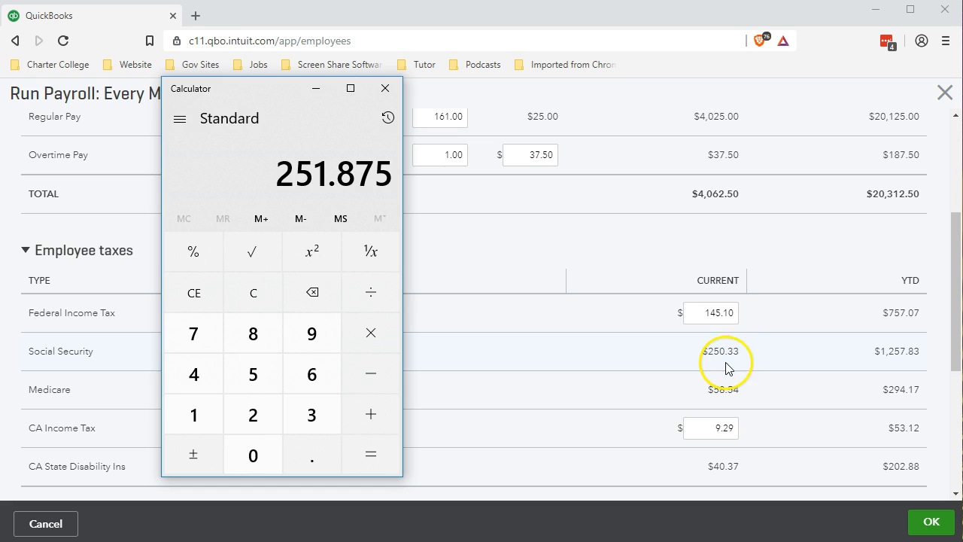
# Step: Recalculate Social Security tax with 25 subtracted from gross pay, multiplying 4062.5 − 25 by 0.062
pyautogui.click(253, 292)
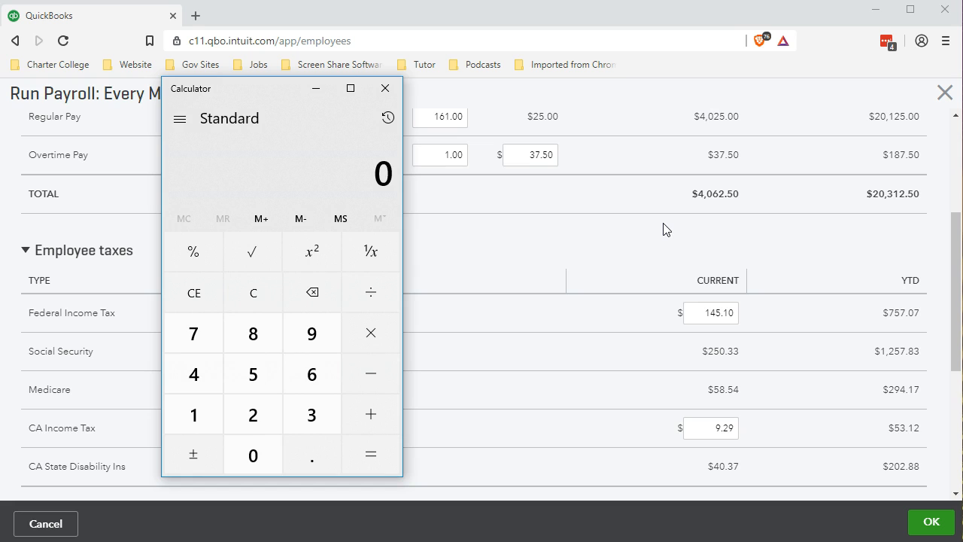
pyautogui.write('4062.5')
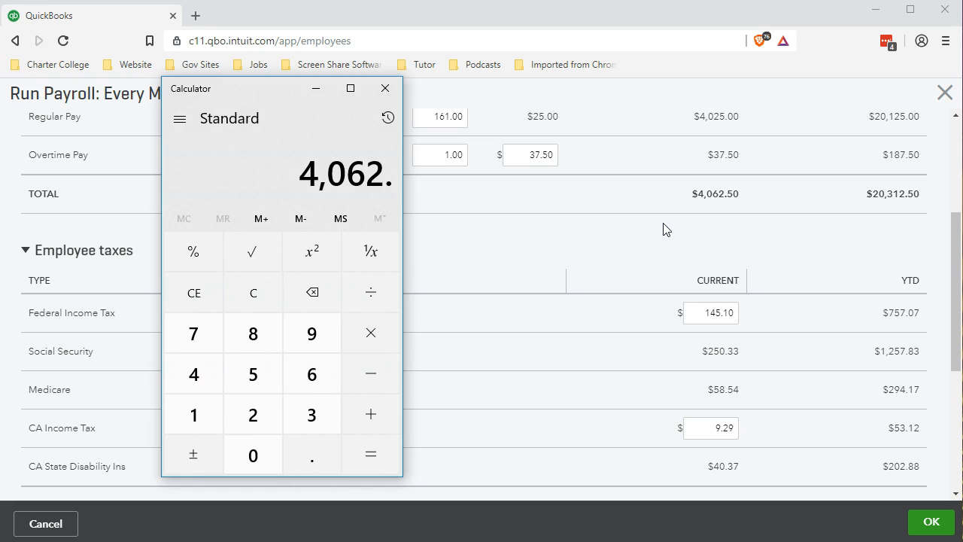
pyautogui.press('-')
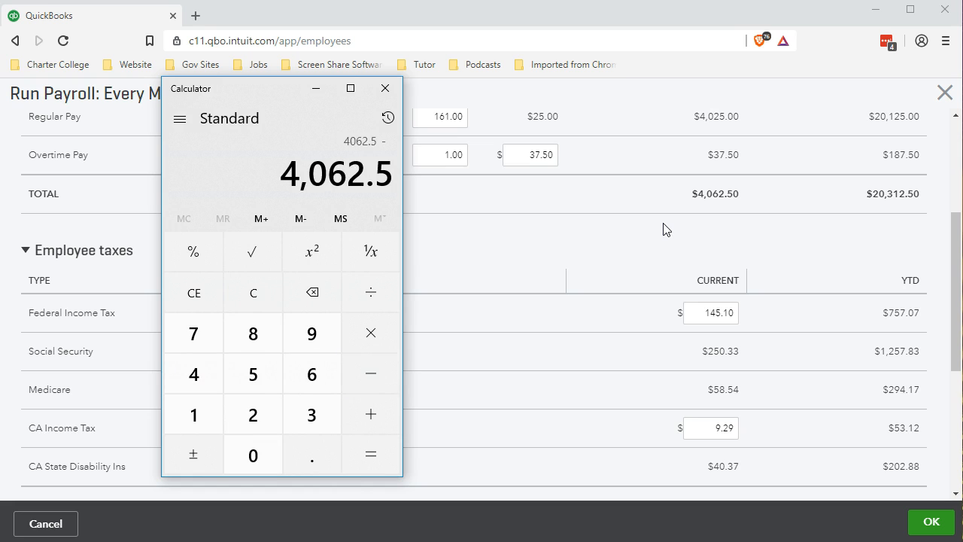
pyautogui.write('25')
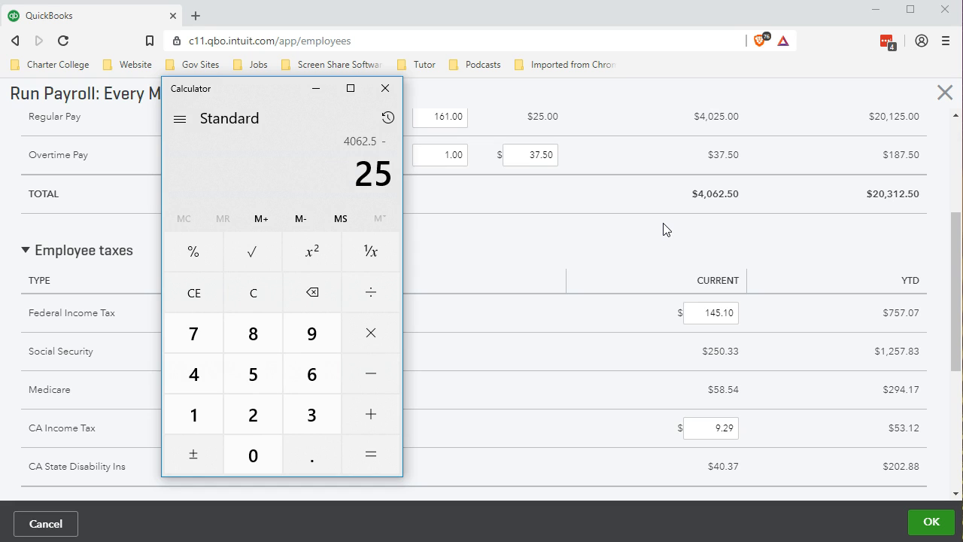
pyautogui.press('Return')
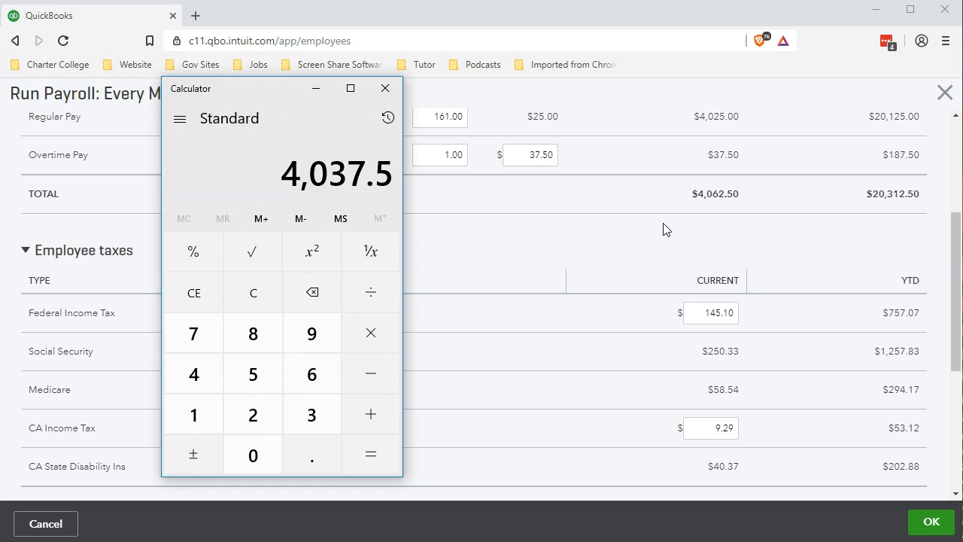
pyautogui.press('*')
pyautogui.write('0.062')
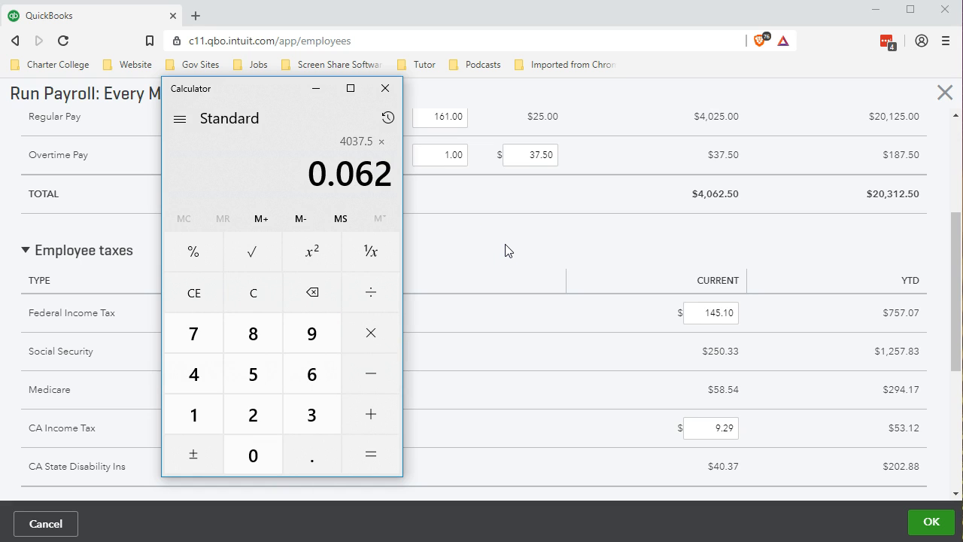
pyautogui.press('Return')
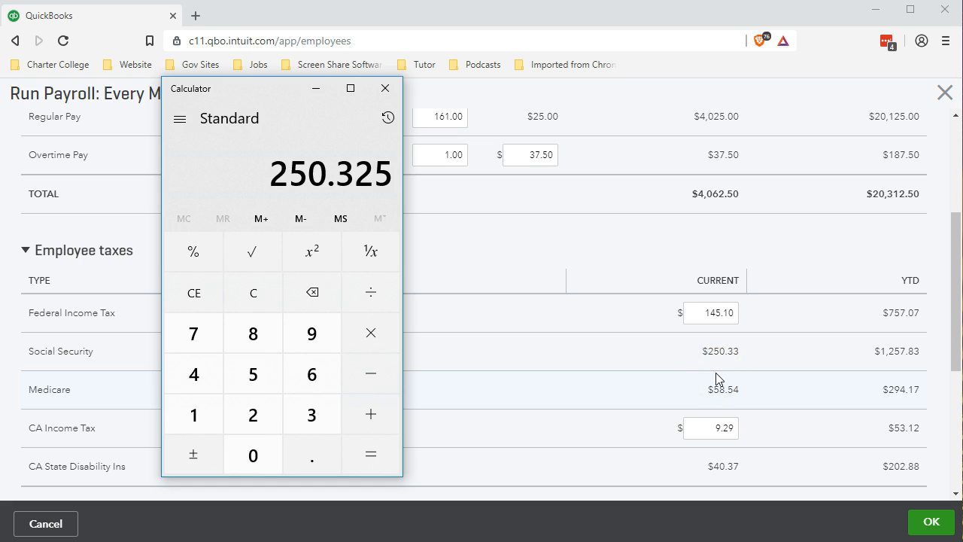
# Step: Calculate Medicare tax on the full gross pay as 4062.5 × 0.0145
pyautogui.click(272, 295)
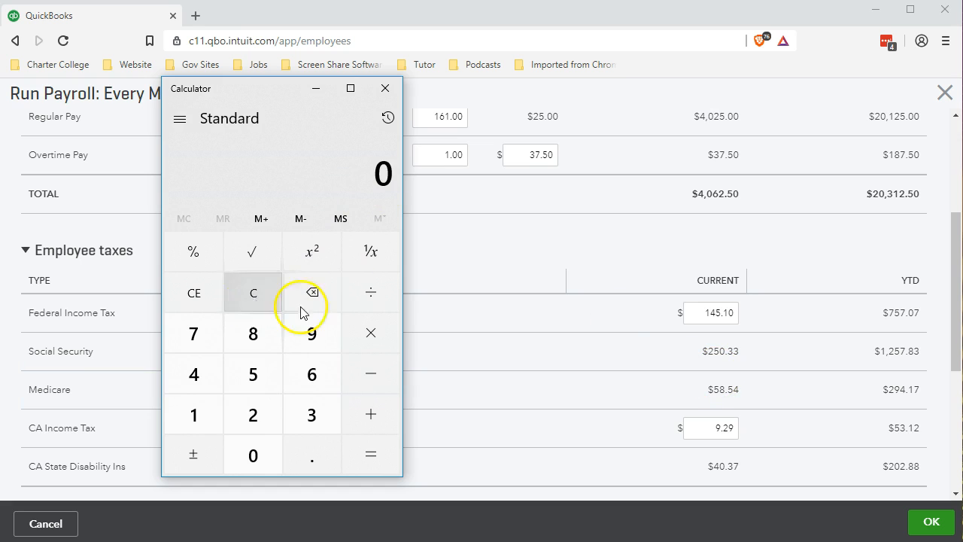
pyautogui.write('4062.5')
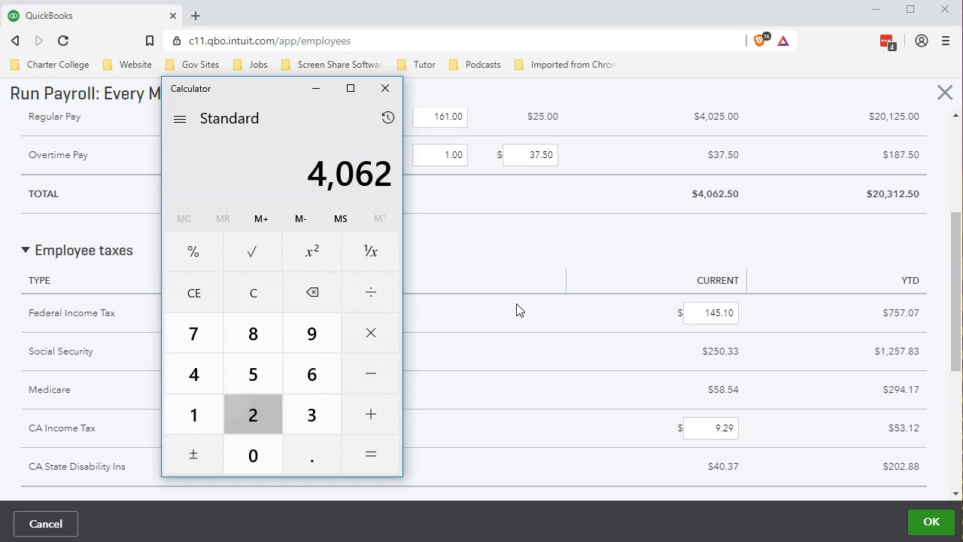
pyautogui.press('*')
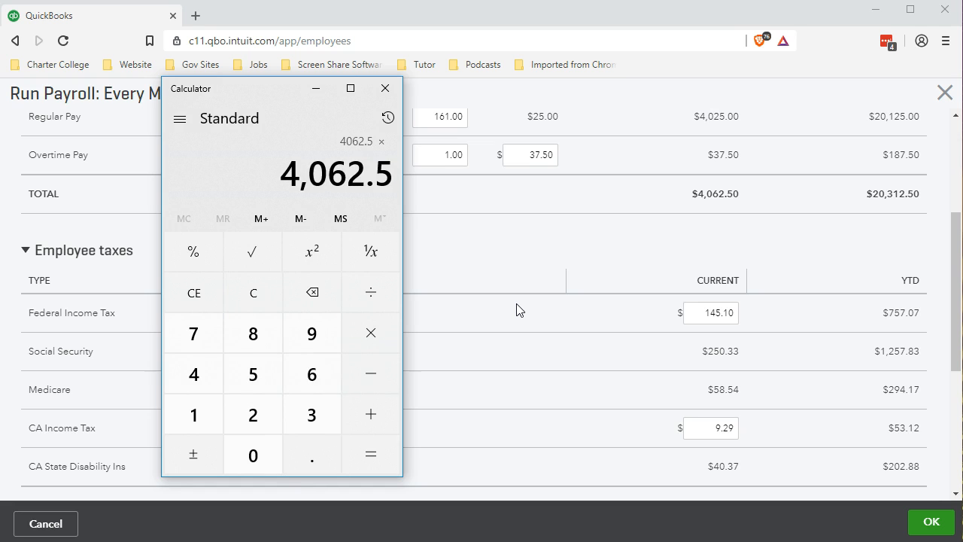
pyautogui.write('1.045')
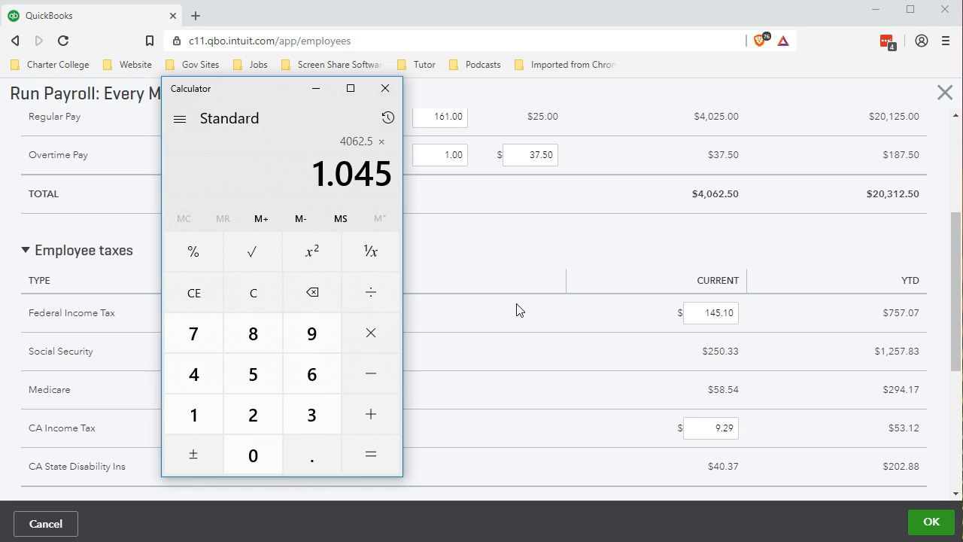
pyautogui.press('BackSpace')
pyautogui.press('BackSpace')
pyautogui.press('BackSpace')
pyautogui.press('BackSpace')
pyautogui.write('.0145')
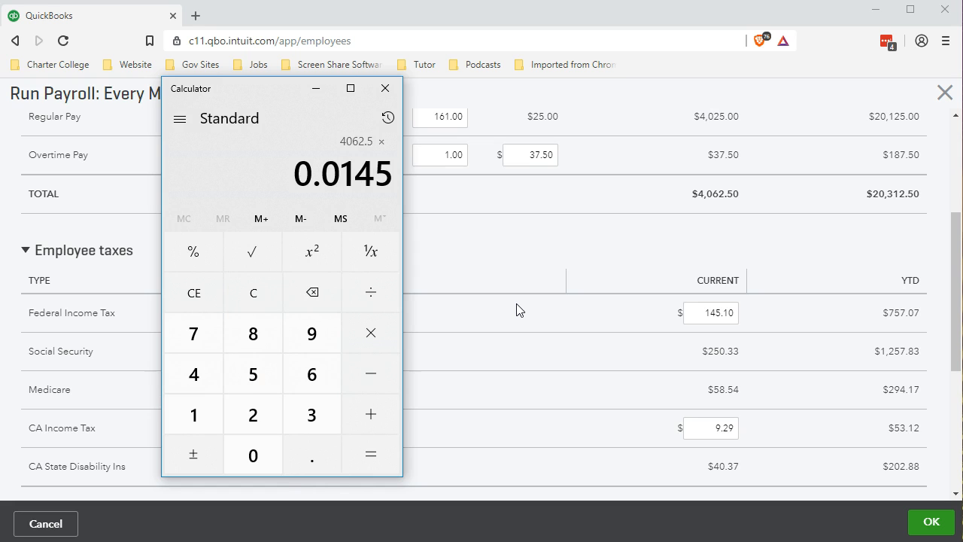
pyautogui.press('Return')
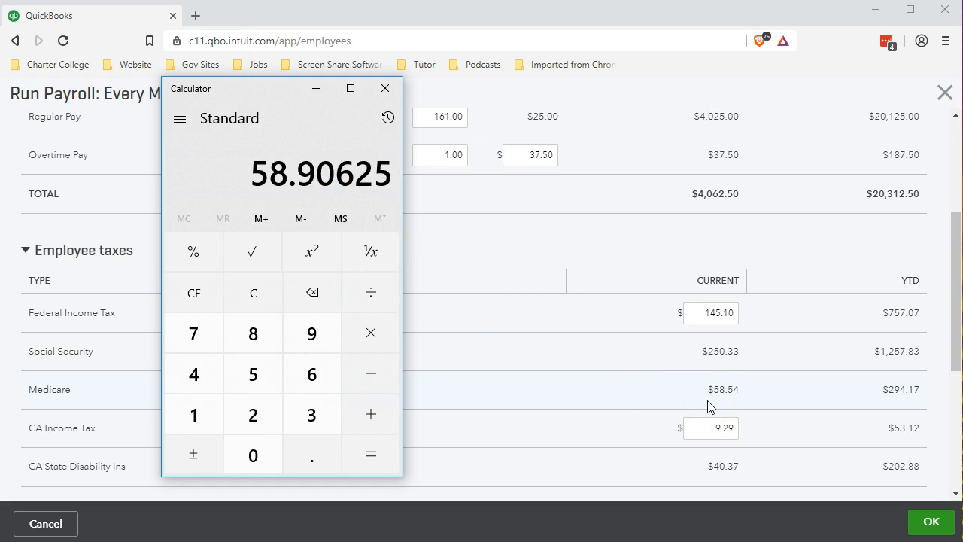
# Step: Recalculate Medicare tax with 25 subtracted from 4062.5 before multiplying by 0.0145, and close Calculator
pyautogui.click(256, 300)
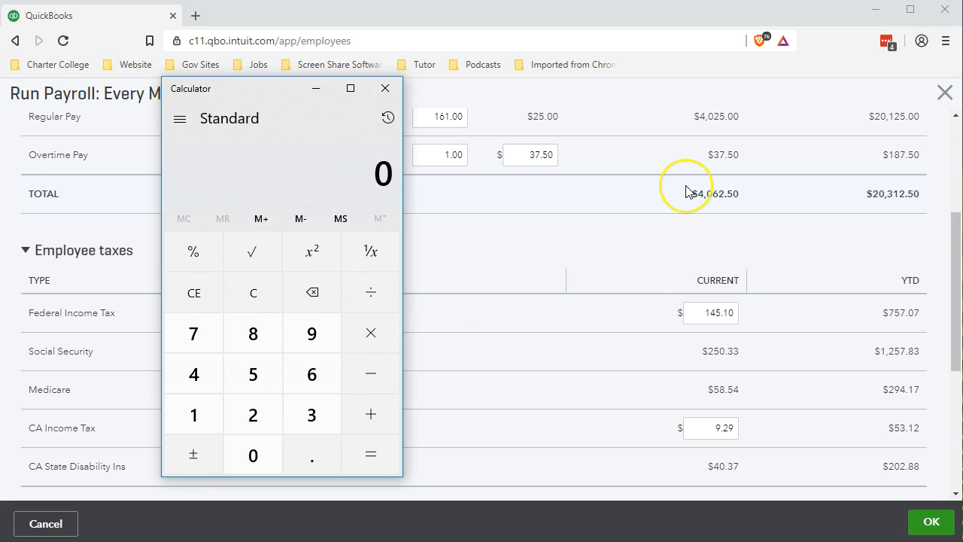
pyautogui.write('4062.5')
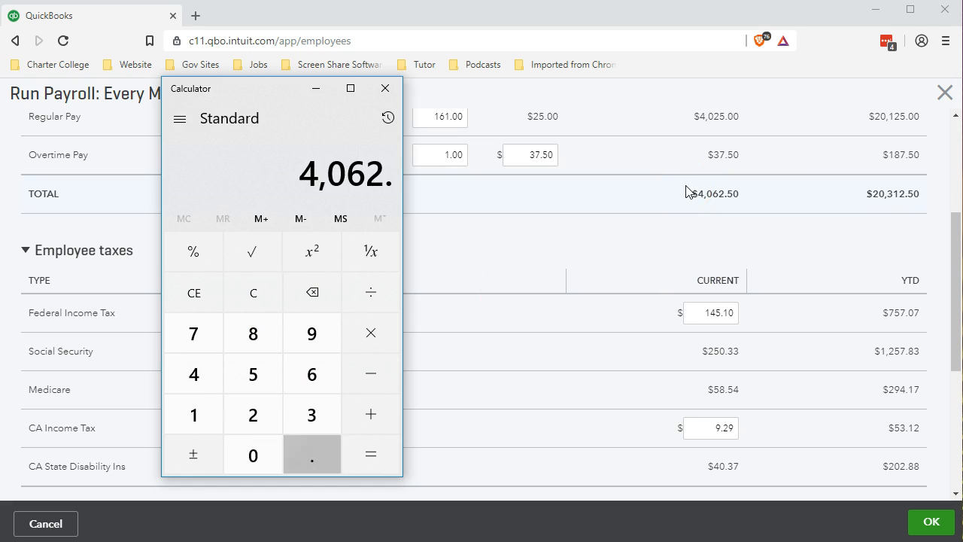
pyautogui.press('-')
pyautogui.write('25')
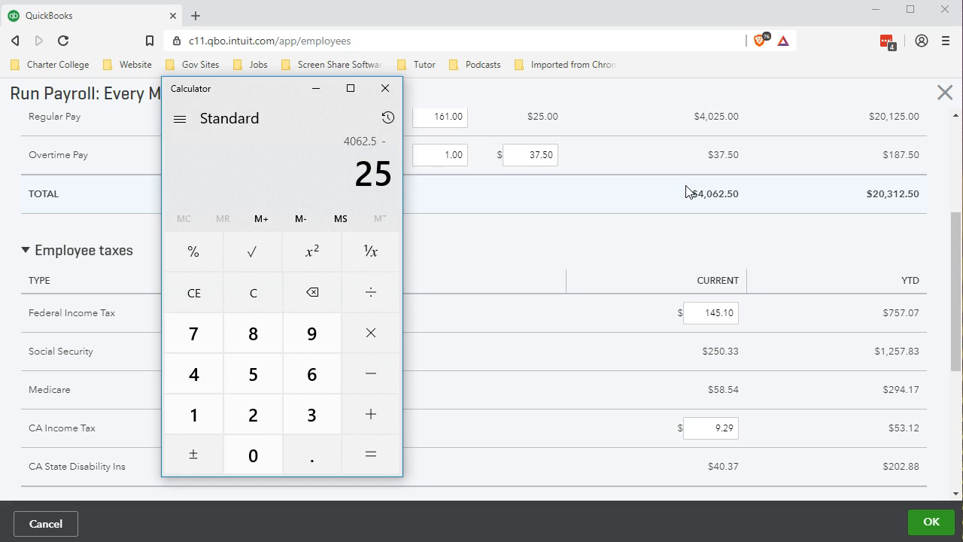
pyautogui.press('*')
pyautogui.write('0.0145')
pyautogui.press('Return')
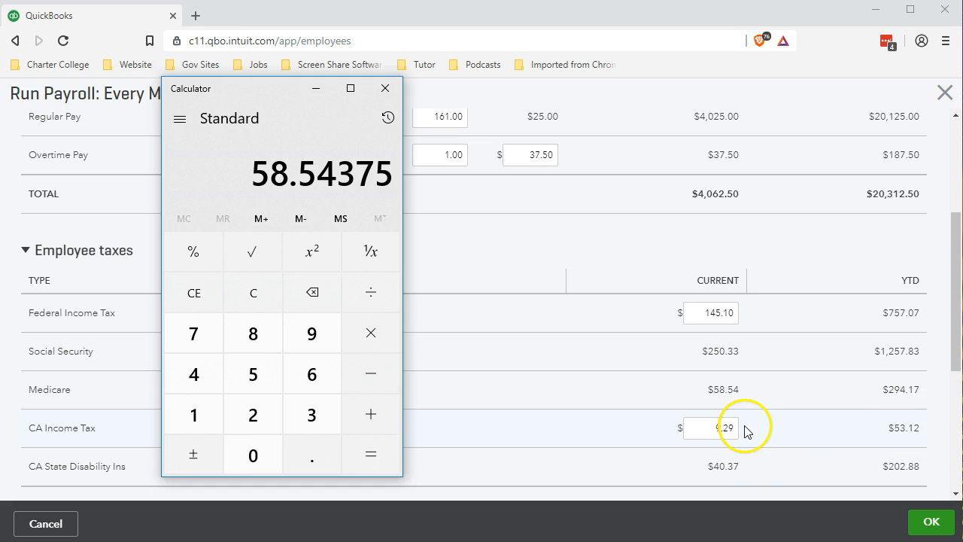
pyautogui.click(385, 88)
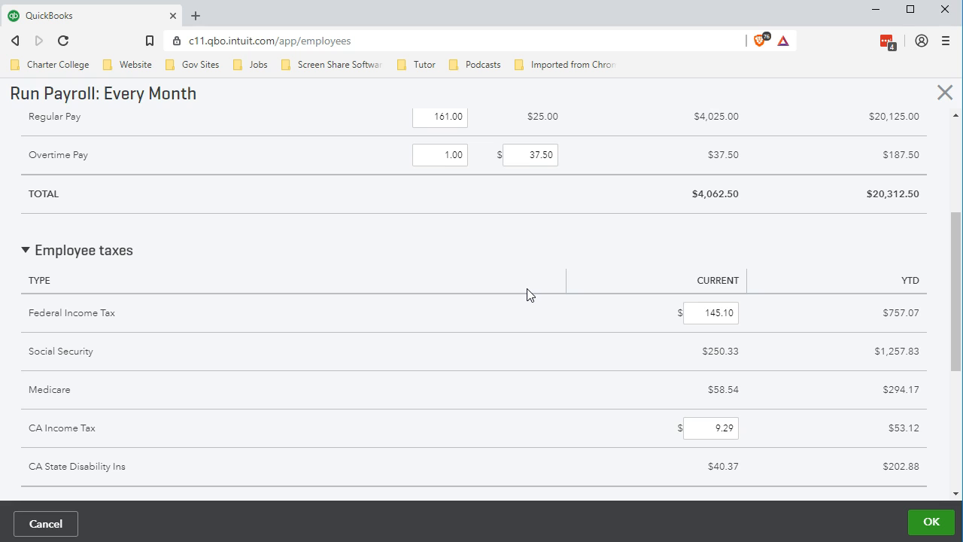
pyautogui.click(533, 327)
pyautogui.click(543, 364)
pyautogui.click(543, 376)
# Step: Expand the employee deductions and examine the 401(k), dental and eye provider amounts alongside the employee taxes
pyautogui.scroll(-2, 541, 381)
pyautogui.click(551, 288)
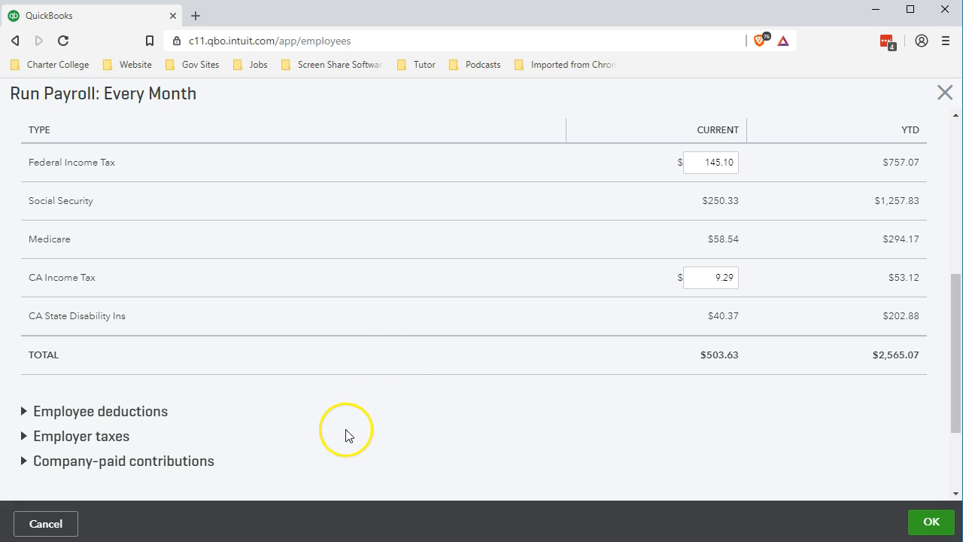
pyautogui.click(24, 412)
pyautogui.click(23, 412)
pyautogui.scroll(-2, 84, 370)
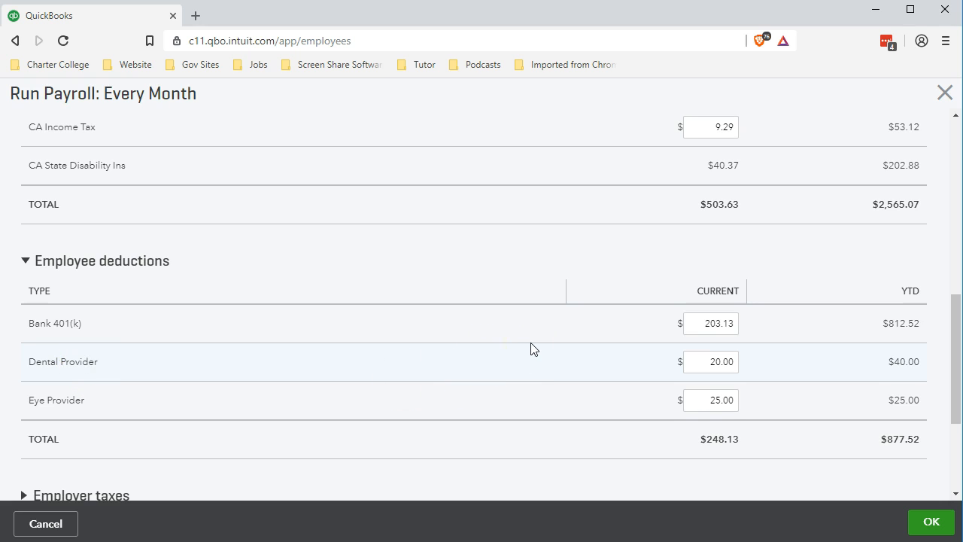
pyautogui.click(544, 368)
pyautogui.click(604, 368)
pyautogui.scroll(3, 637, 409)
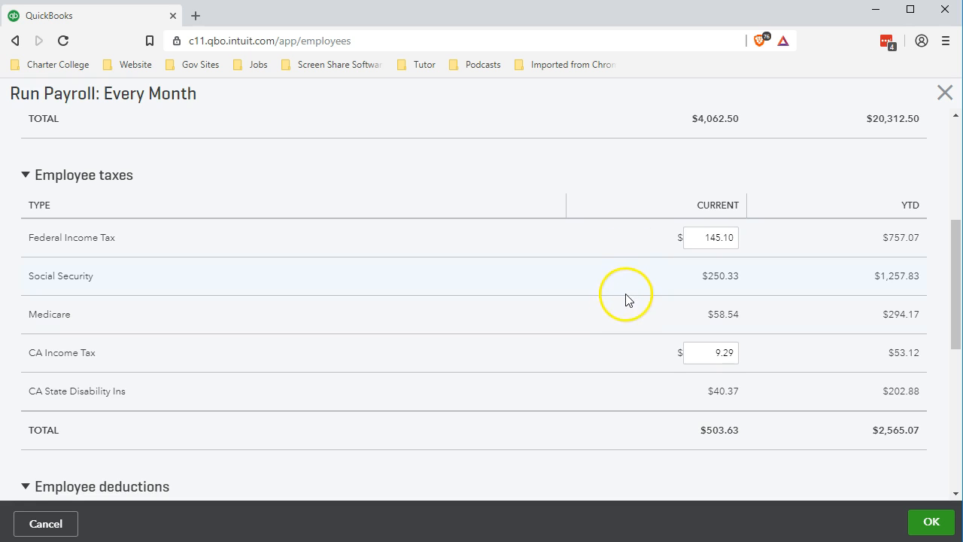
pyautogui.scroll(-3, 624, 322)
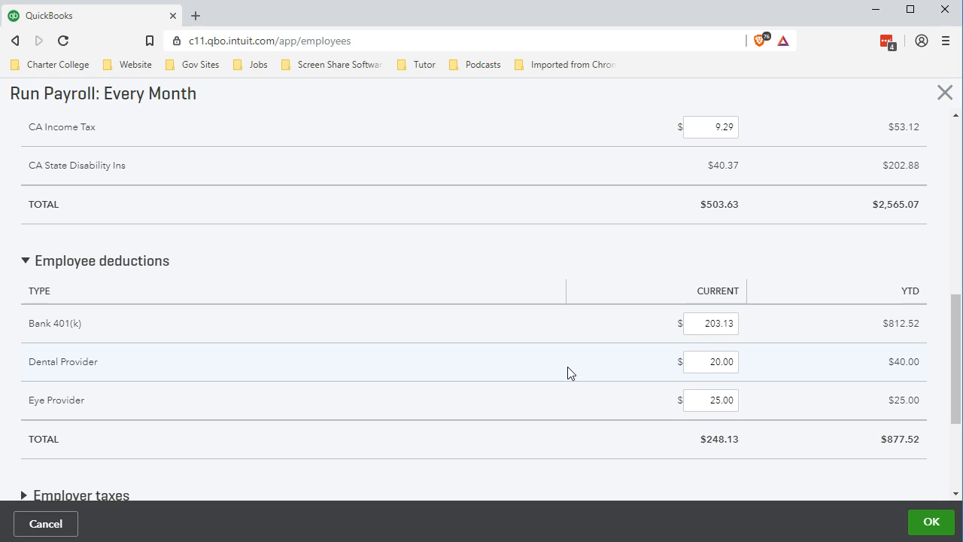
# Step: Expand the employer taxes and examine the FUTA, Social Security, Medicare, CA ETT and CA SUI amounts
pyautogui.scroll(2, 568, 371)
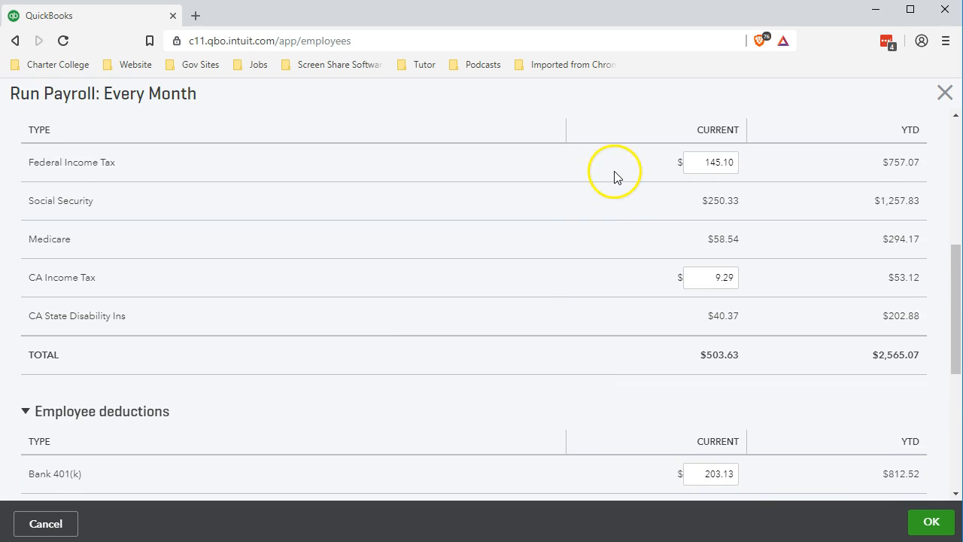
pyautogui.scroll(-3, 590, 298)
pyautogui.scroll(-2, 586, 314)
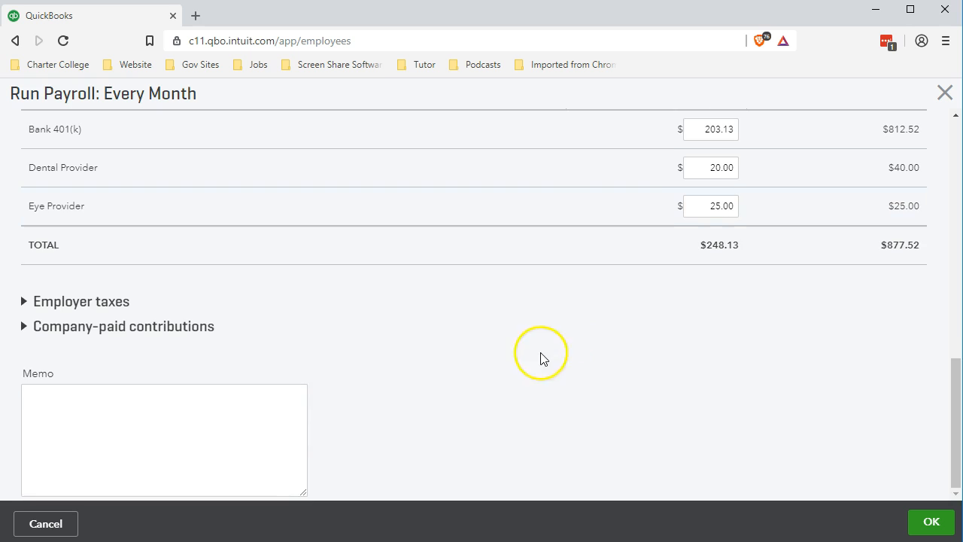
pyautogui.click(22, 301)
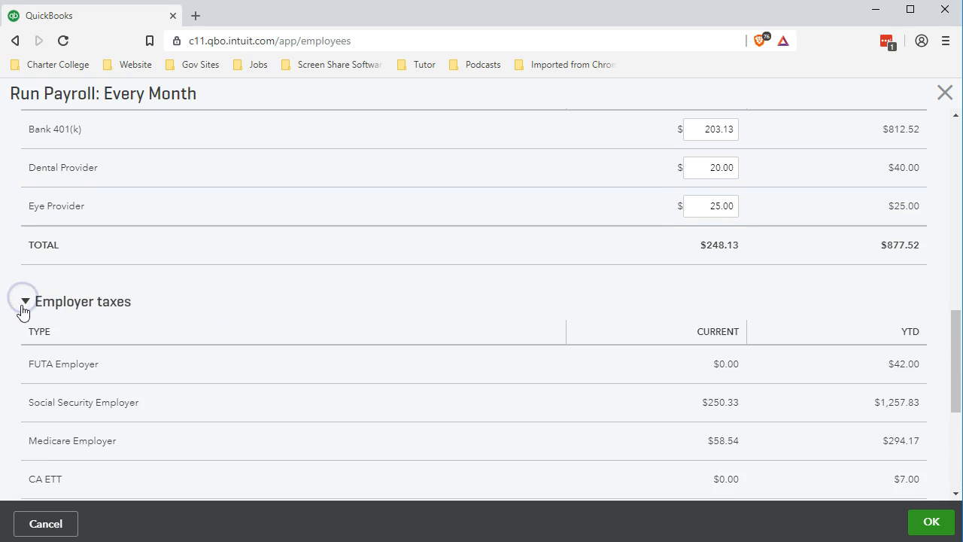
pyautogui.scroll(-2, 22, 312)
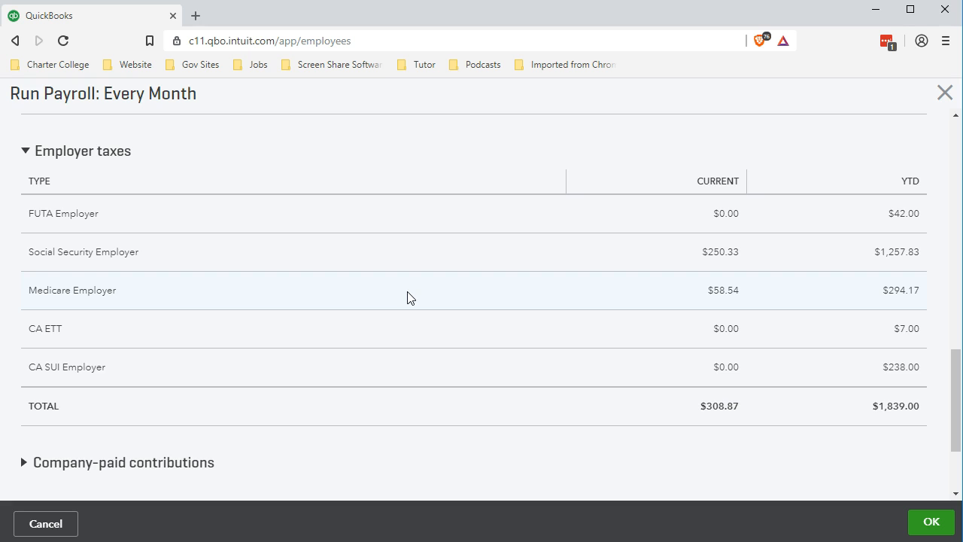
pyautogui.scroll(-1, 407, 298)
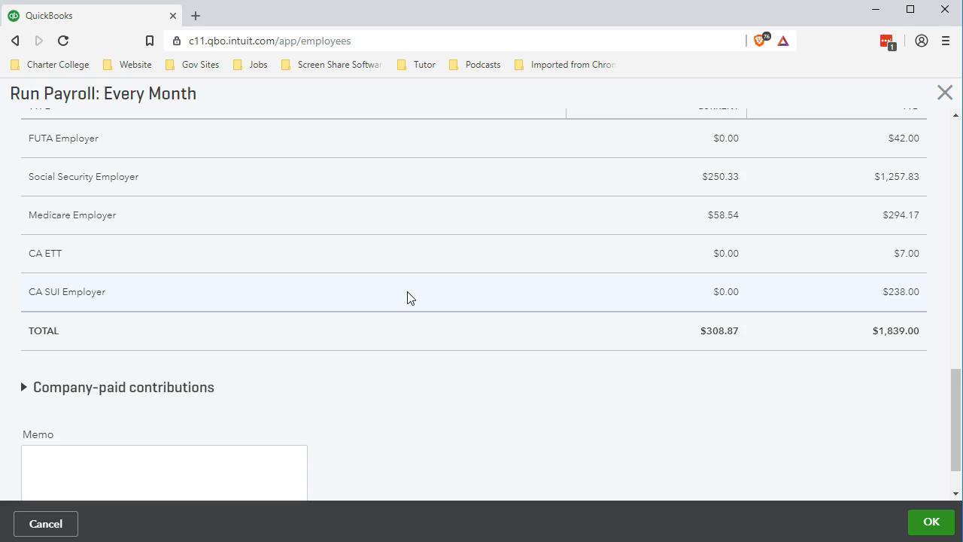
pyautogui.scroll(-1, 407, 297)
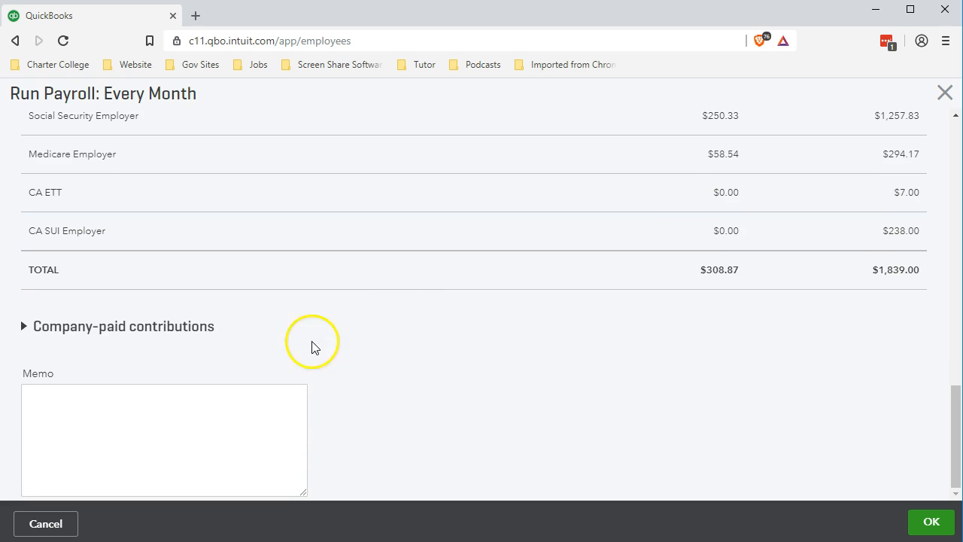
# Step: Expand the company-paid contributions to check the employer 401(k) amount, and accept the paycheck details
pyautogui.click(20, 326)
pyautogui.click(21, 325)
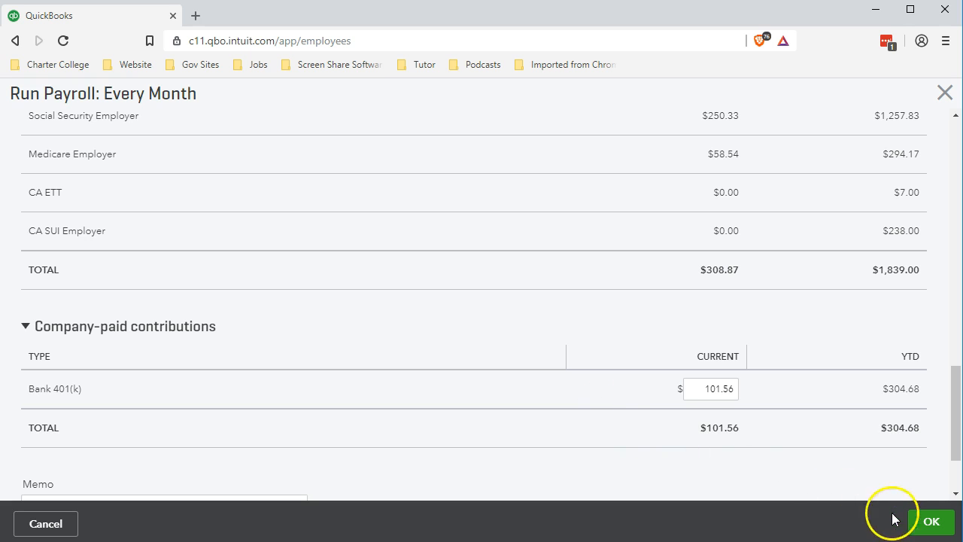
pyautogui.click(924, 524)
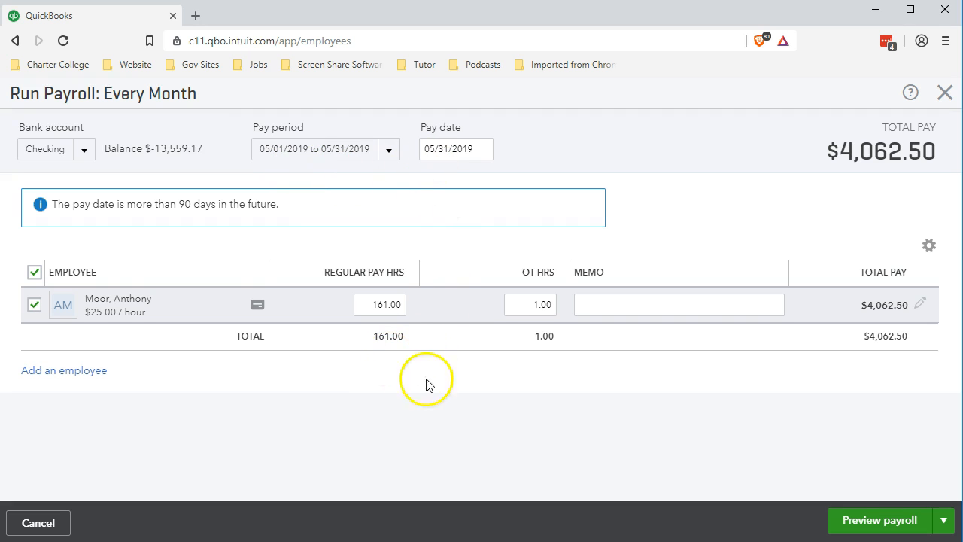
# Step: Preview the payroll for 05/01/2019 to 05/31/2019, review its totals and submit it
pyautogui.click(851, 527)
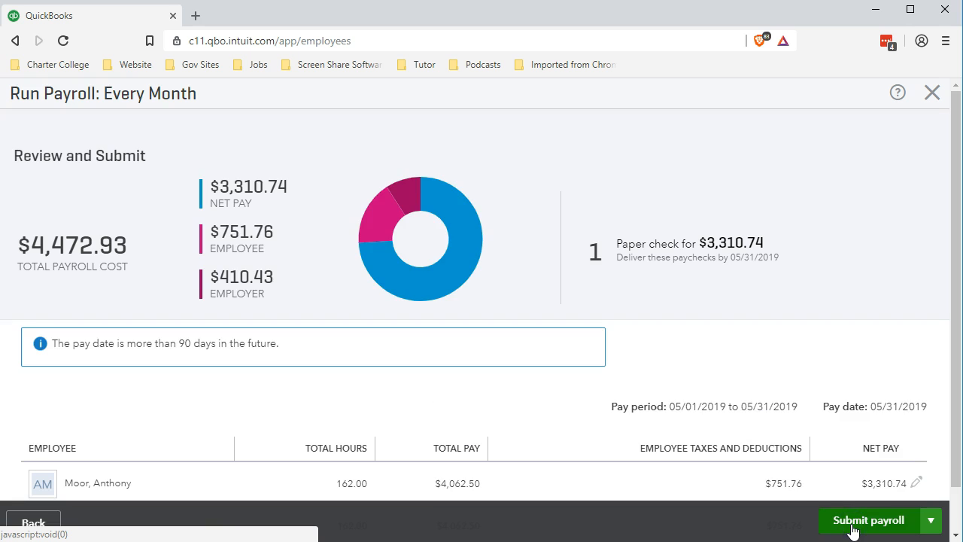
pyautogui.scroll(-1, 711, 347)
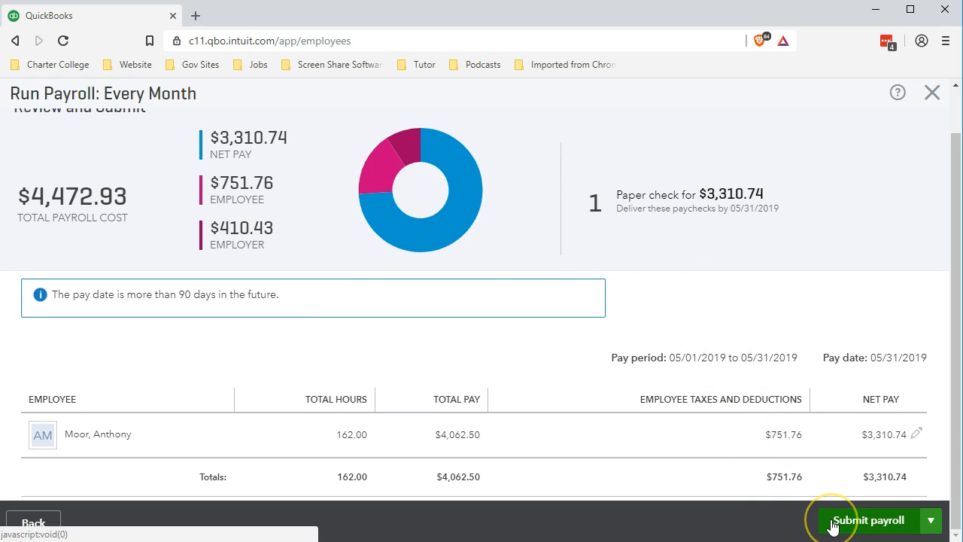
pyautogui.click(882, 529)
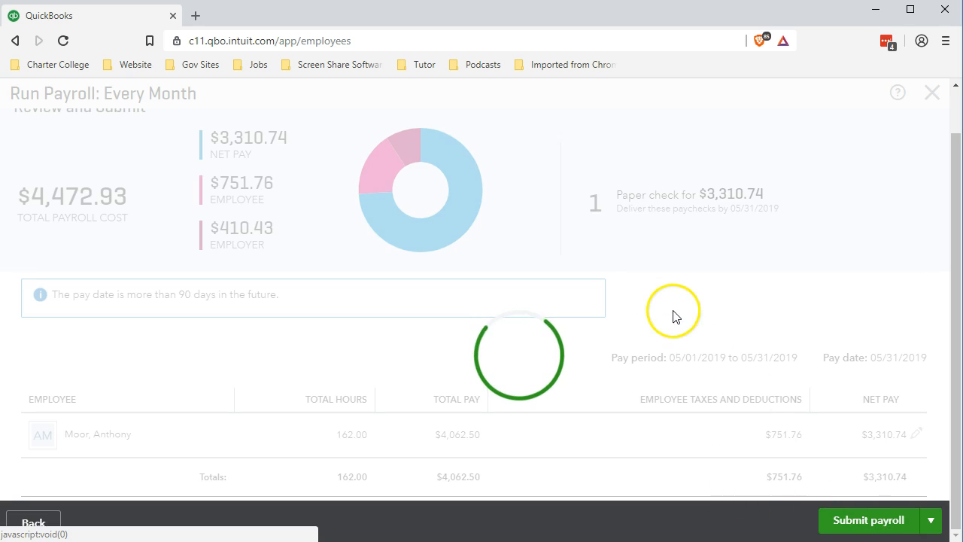
# Step: Assign check number 1005 to the employee's paycheck
pyautogui.click(614, 394)
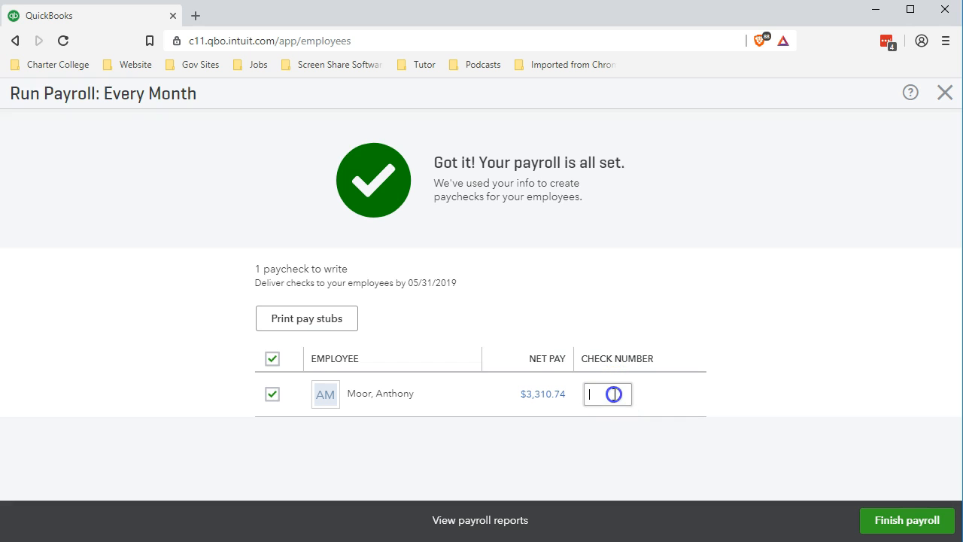
pyautogui.write('1005')
pyautogui.click(778, 228)
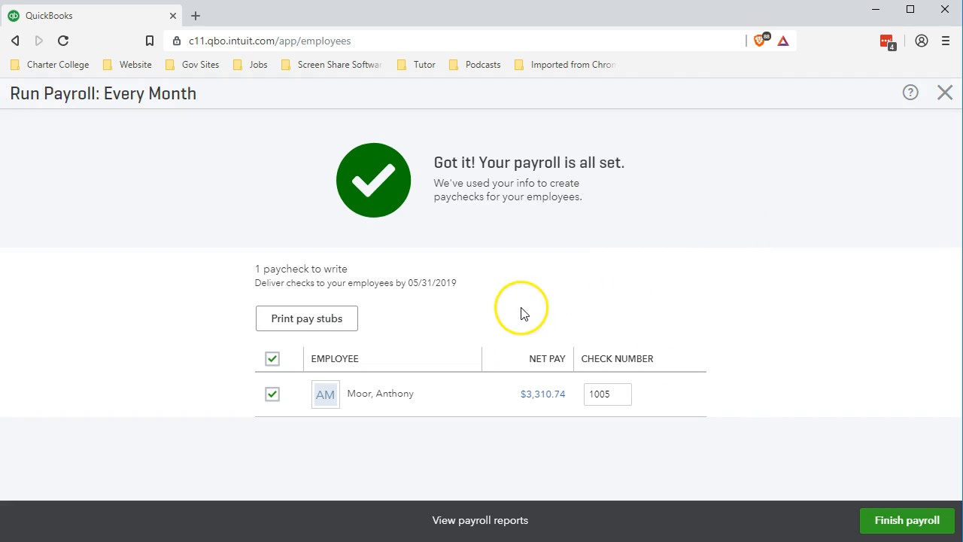
# Step: Open the printable pay stub and examine its pay period, net pay, earnings, deductions, taxes and summary
pyautogui.click(332, 322)
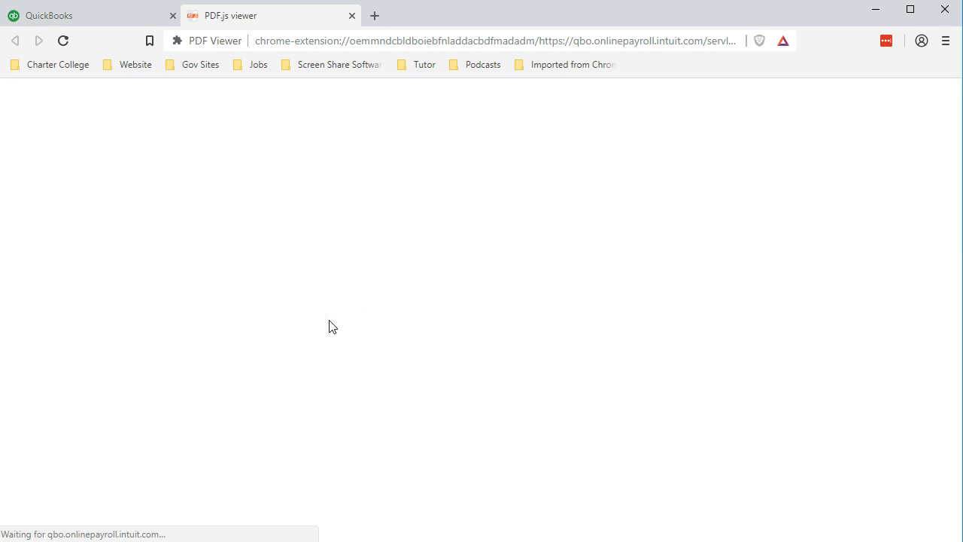
pyautogui.click(319, 324)
pyautogui.scroll(-4, 318, 324)
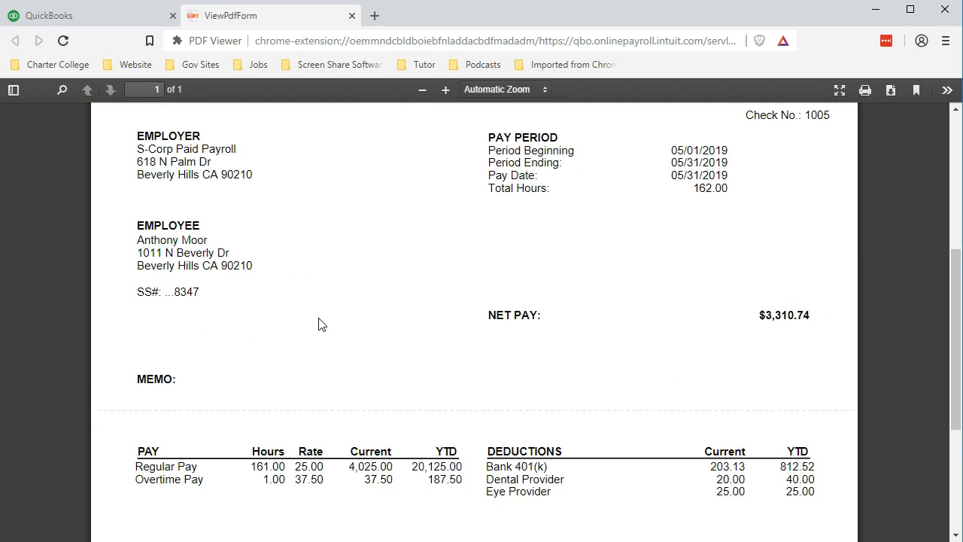
pyautogui.scroll(-1, 319, 323)
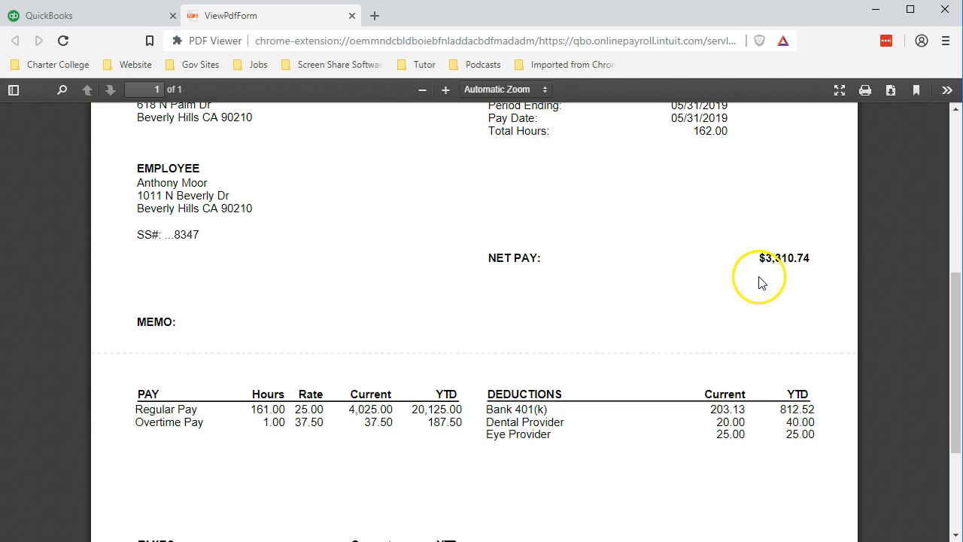
pyautogui.scroll(-2, 798, 282)
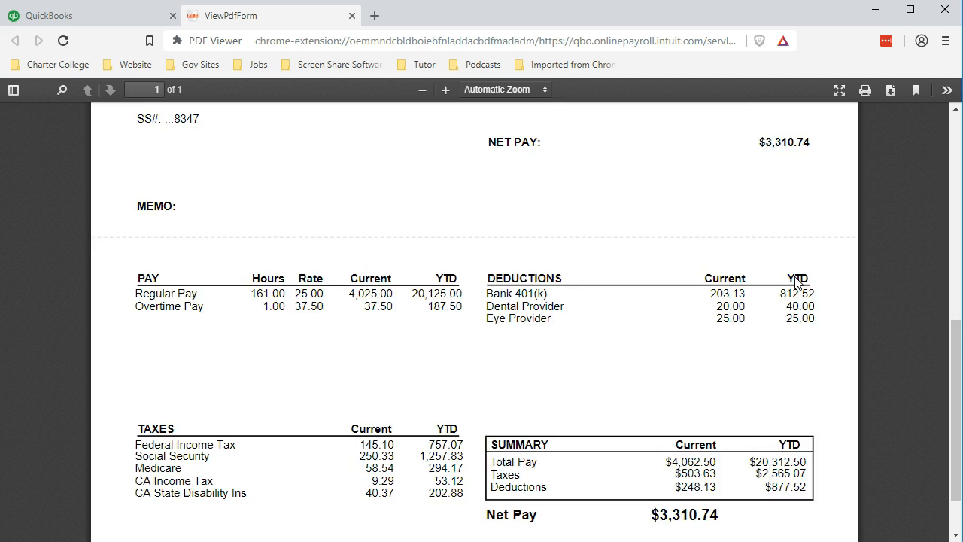